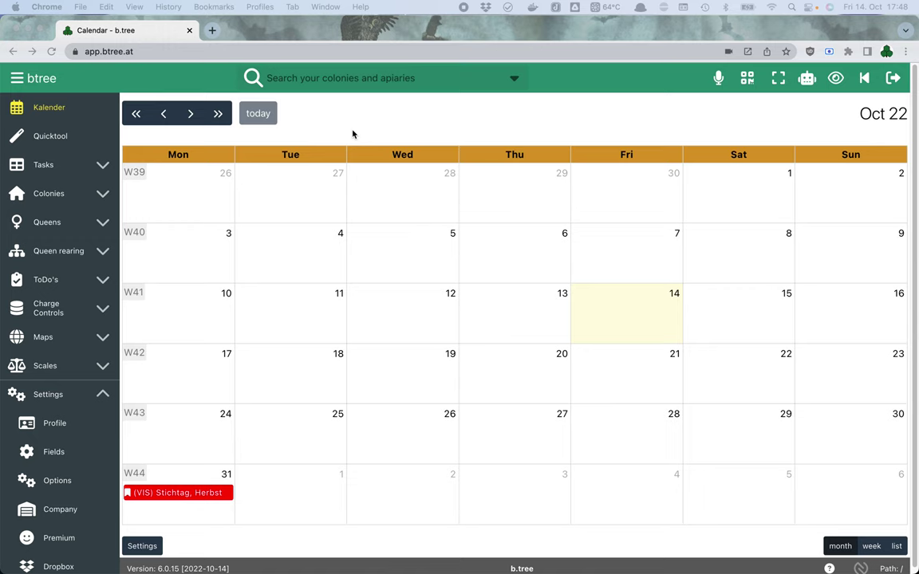
Open the Hives table under the Colonies section
left_click(355, 132)
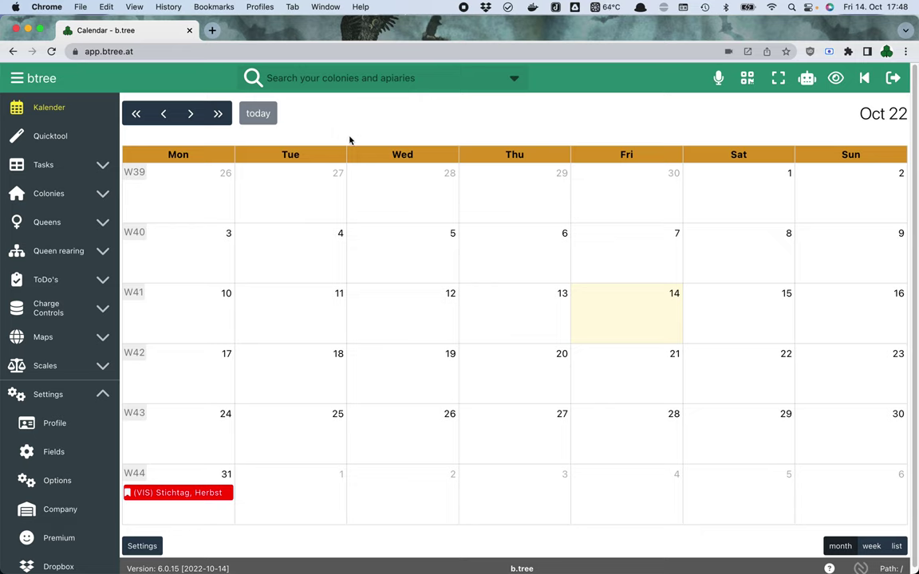
left_click(96, 196)
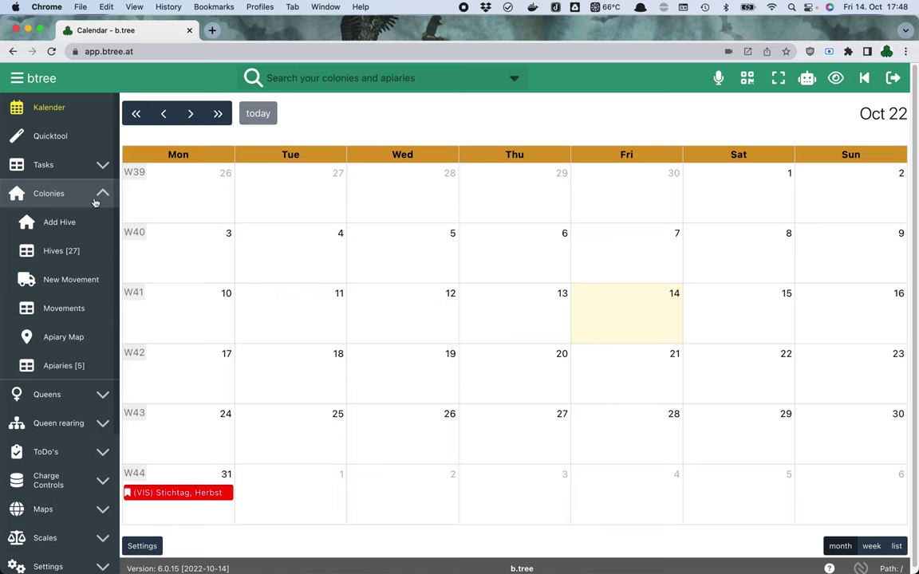
left_click(77, 258)
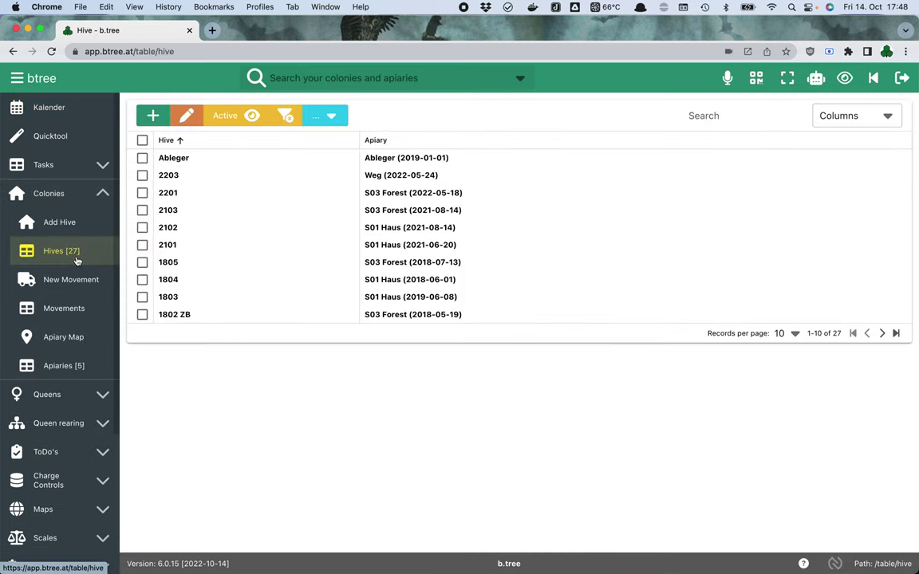
Select hives 2203, 2201 and 2103 and bring up their QR codes via Print QR
left_click(142, 175)
left_click(142, 193)
left_click(142, 210)
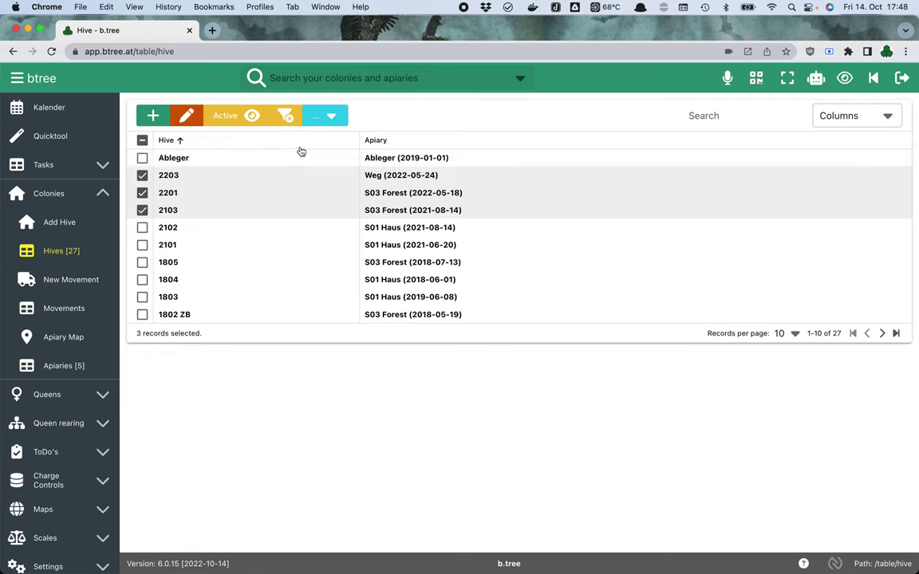
left_click(330, 117)
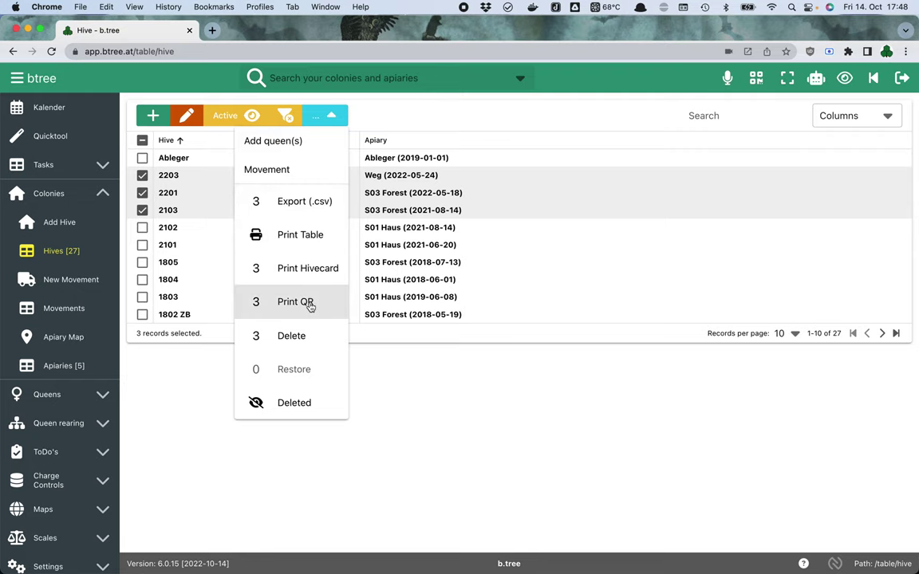
left_click(309, 303)
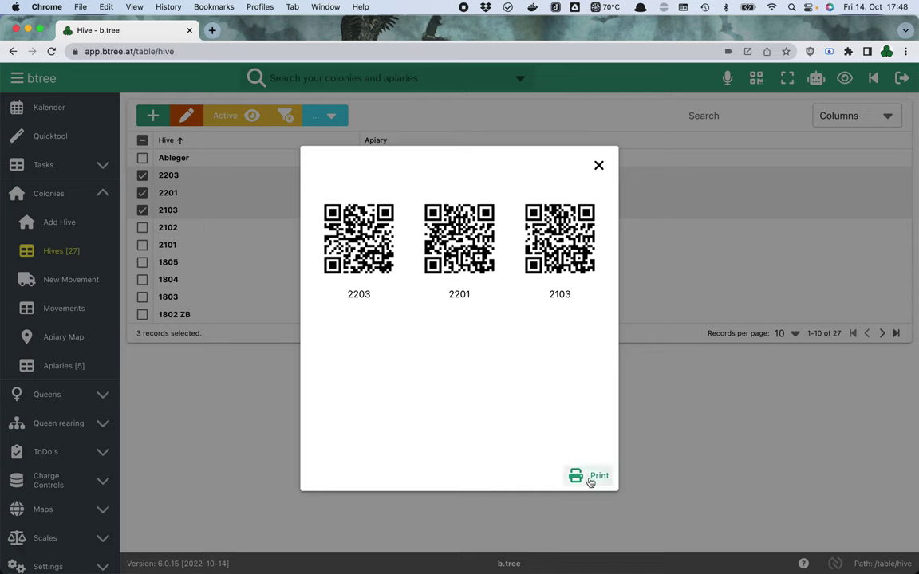
Preview the three hives' QR code page in an enlarged print window, then cancel and close the QR dialog
left_click(590, 479)
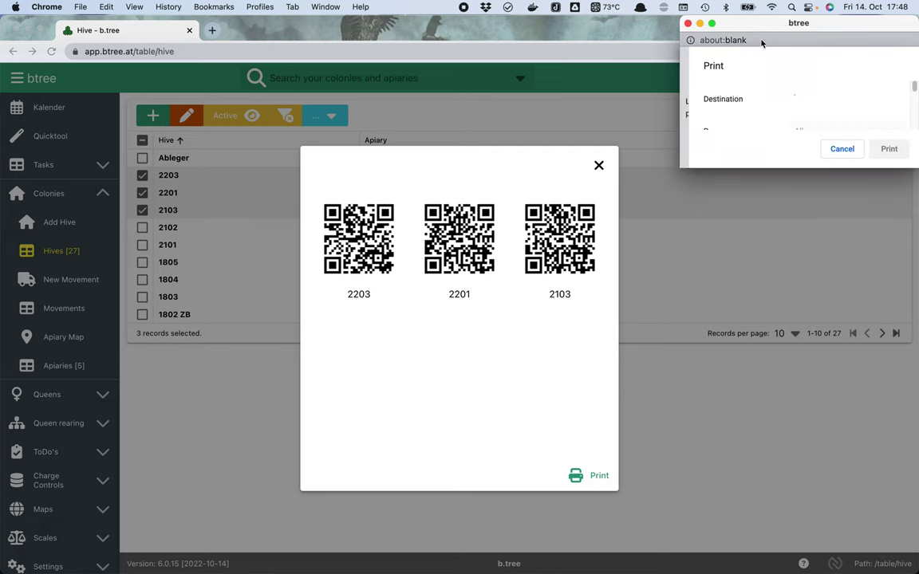
mouse_move(762, 43)
left_mouse_down()
mouse_move(704, 35)
mouse_move(250, 51)
left_mouse_up()
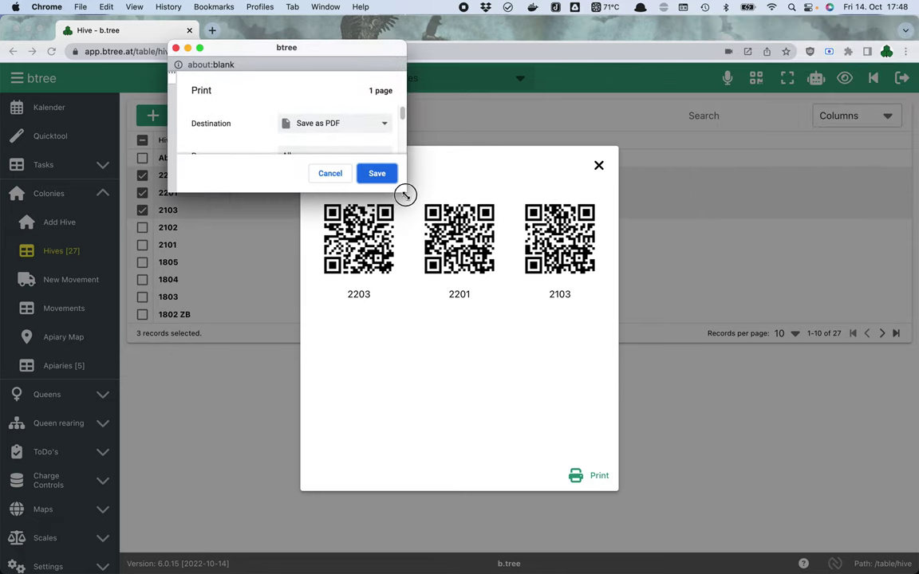
mouse_move(405, 195)
left_mouse_down()
mouse_move(614, 423)
mouse_move(684, 466)
left_mouse_up()
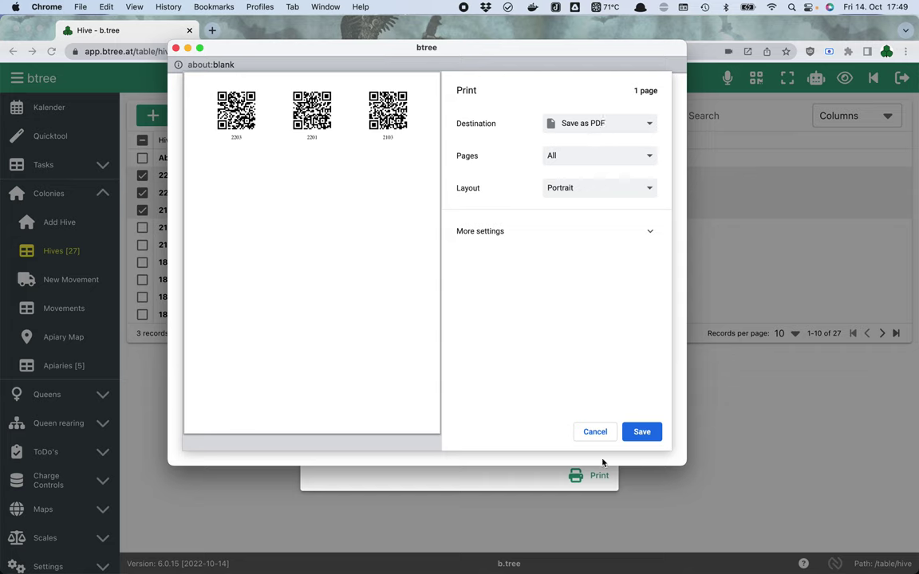
left_click(594, 432)
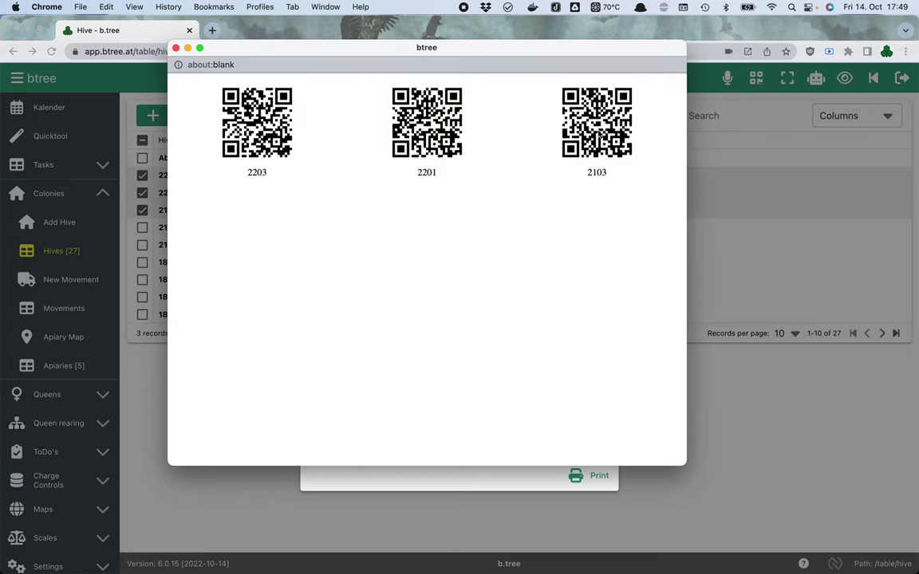
left_click(175, 48)
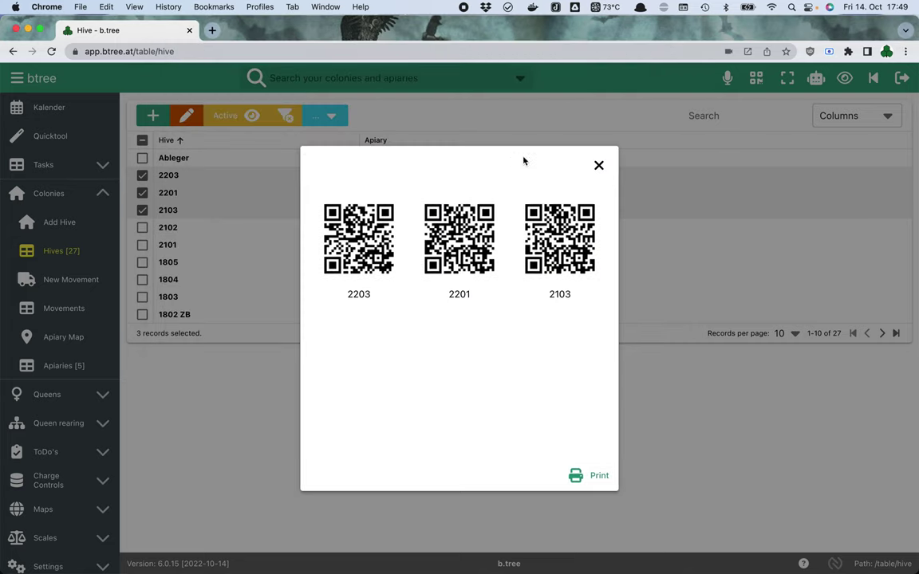
left_click(597, 166)
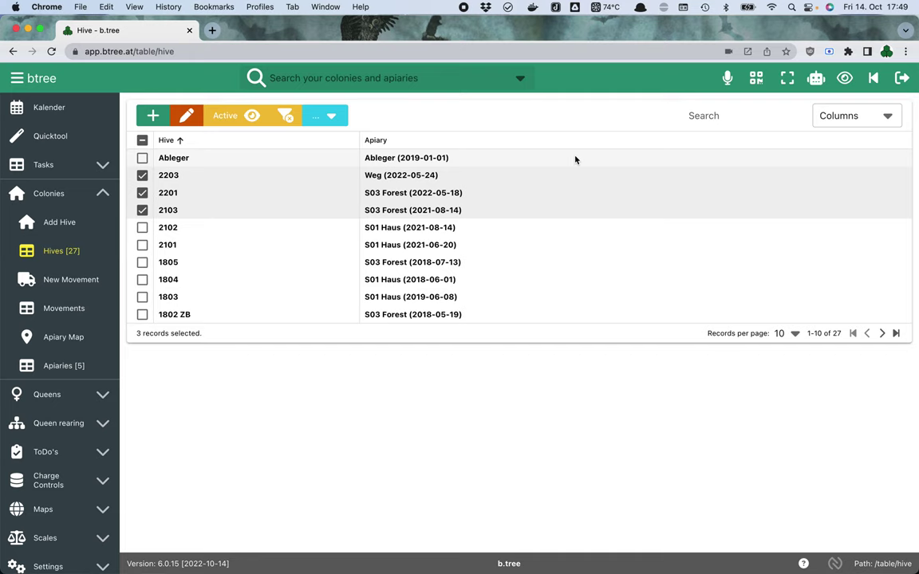
Untick the three hives and scan a QR code to jump to hive 1404's task history
left_click(142, 140)
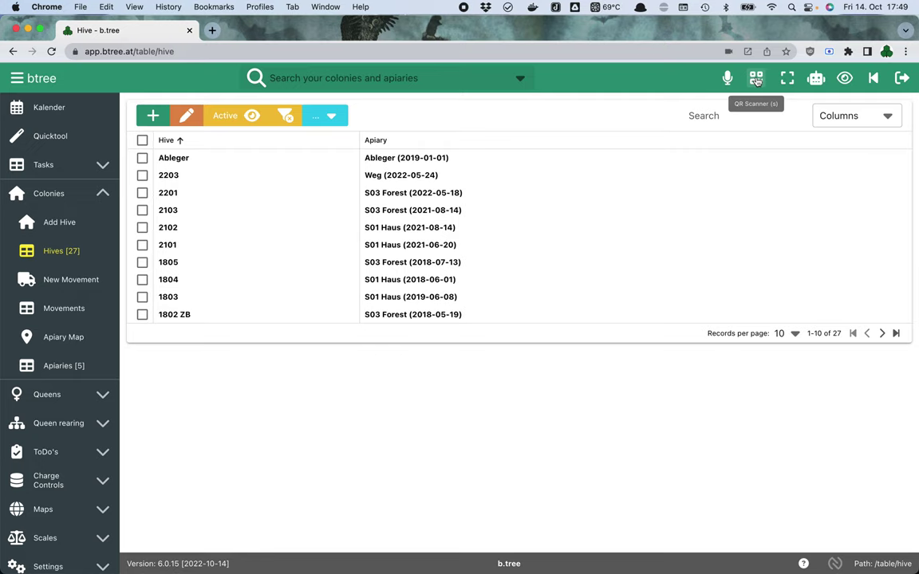
left_click(757, 80)
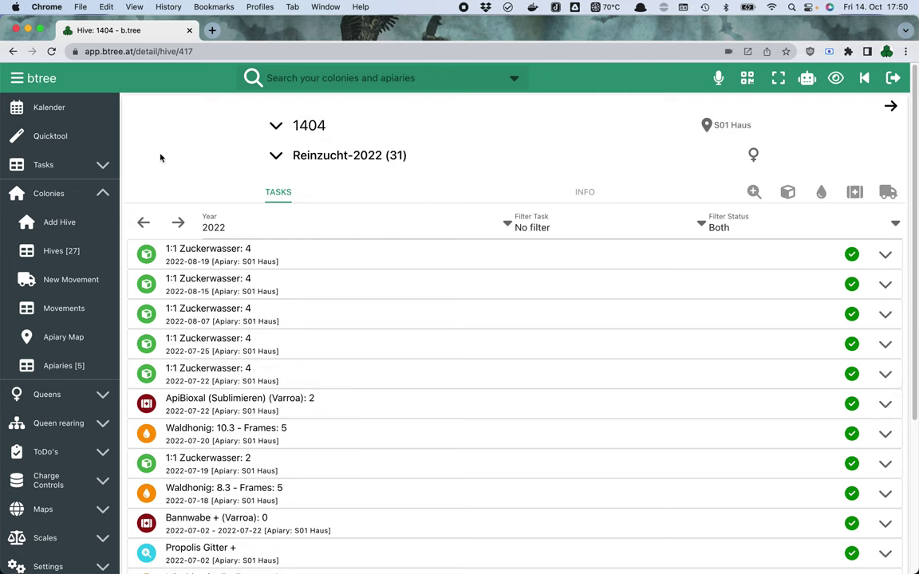
In the Quicktool checkup form, add hive 1404 (S01 Haus) by scanning its QR code, then close the scanner
left_click(82, 149)
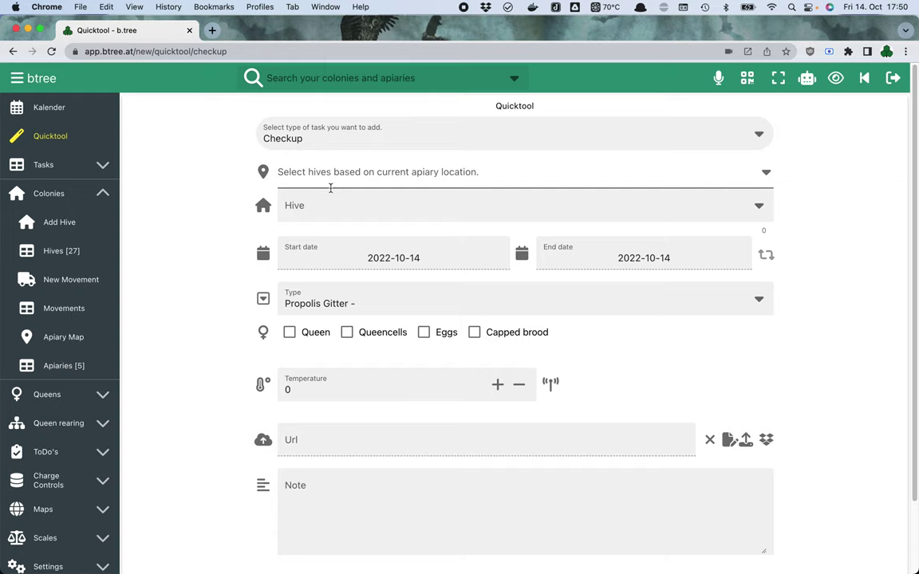
left_click(377, 211)
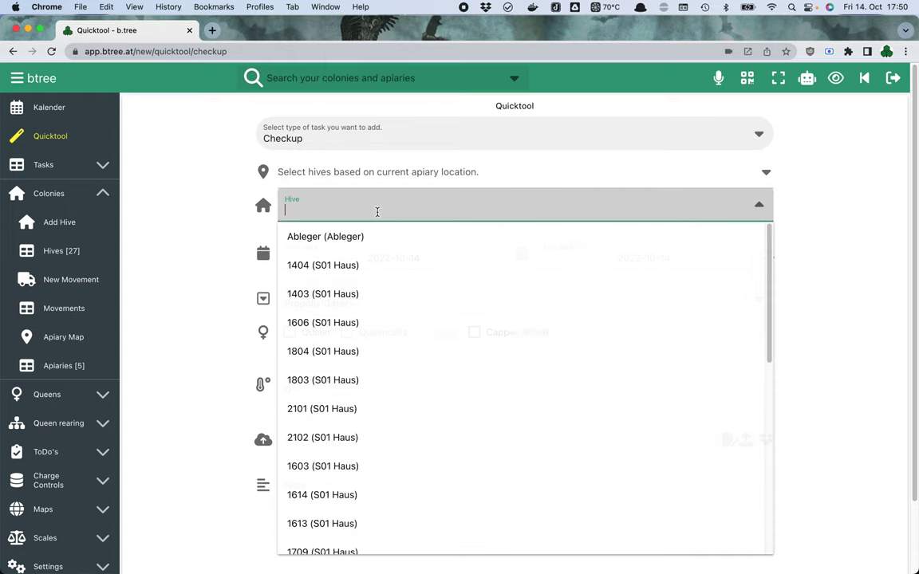
left_click(197, 211)
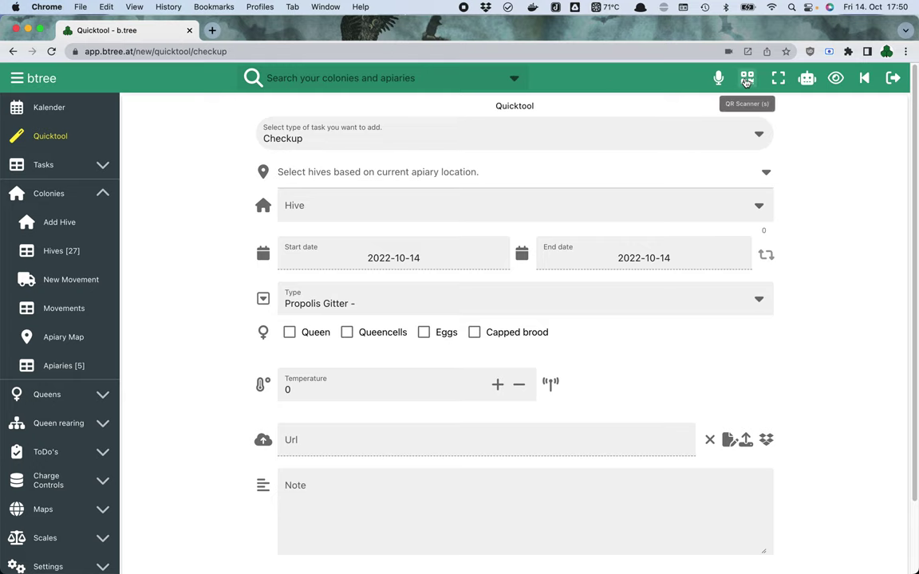
left_click(746, 81)
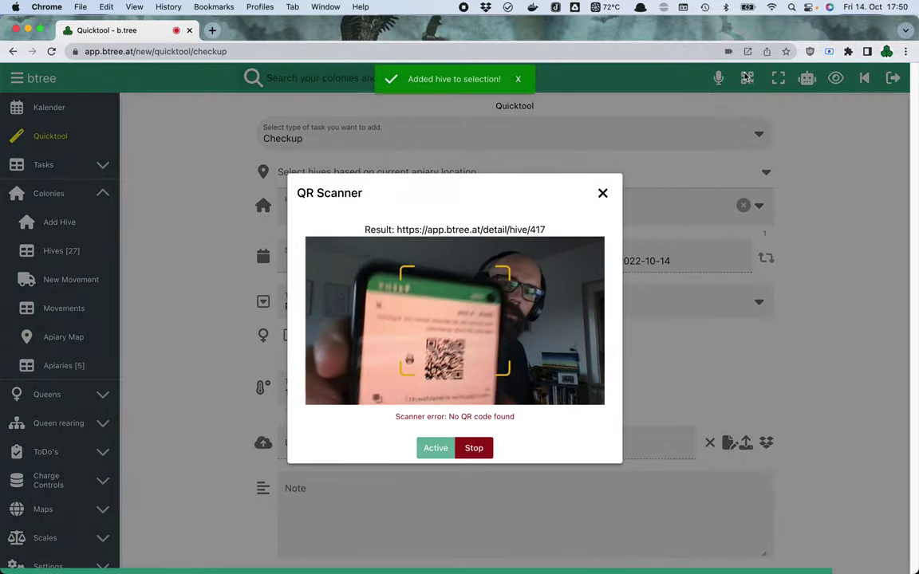
left_click(603, 194)
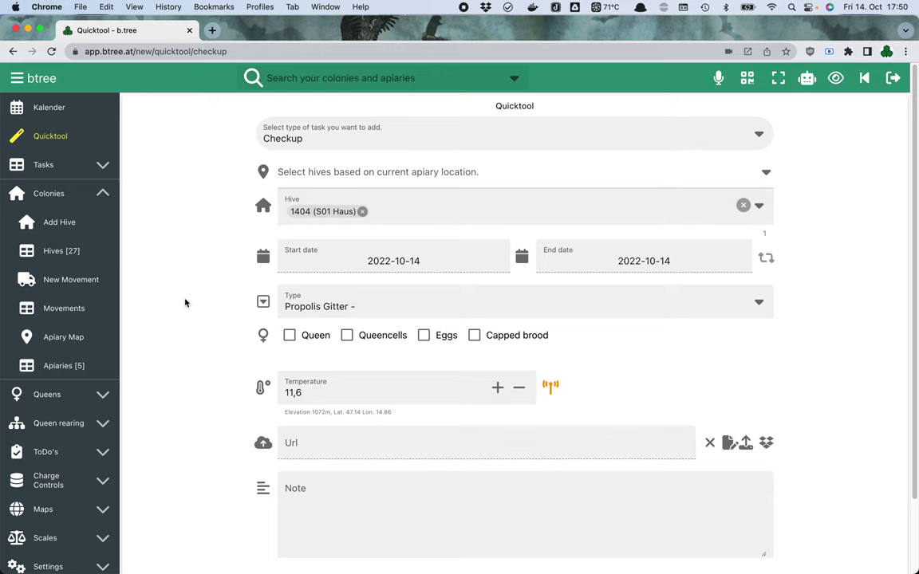
Create a New Movement and scan hives 1404 and 1403 (S01 Haus) into it
left_click(93, 287)
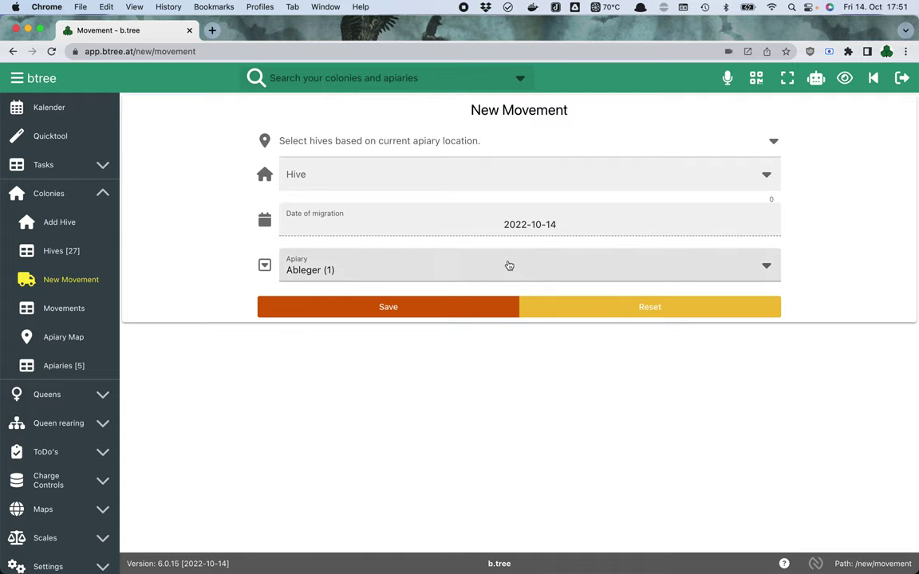
left_click(756, 80)
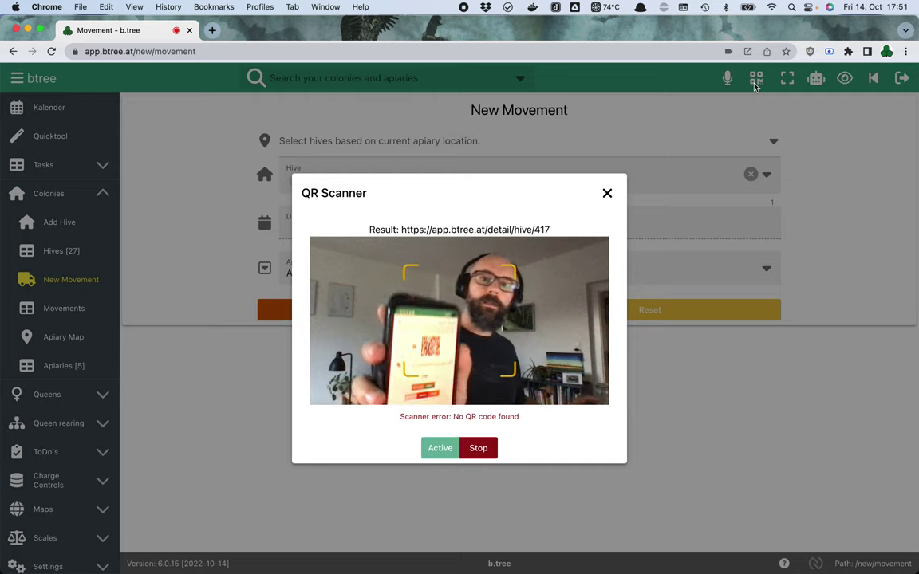
left_click(606, 193)
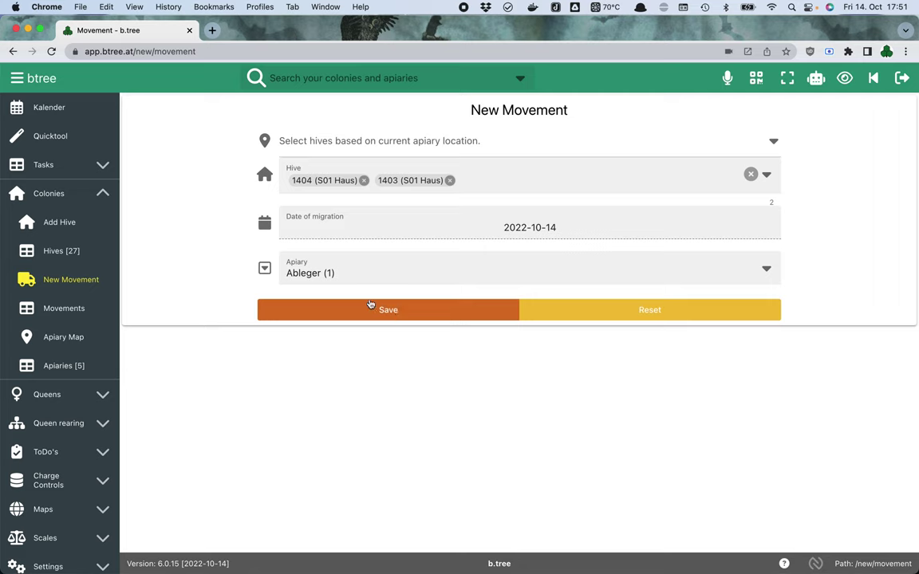
Change the Quicktool task type to Feeding and scroll to reveal the Amount field
left_click(81, 140)
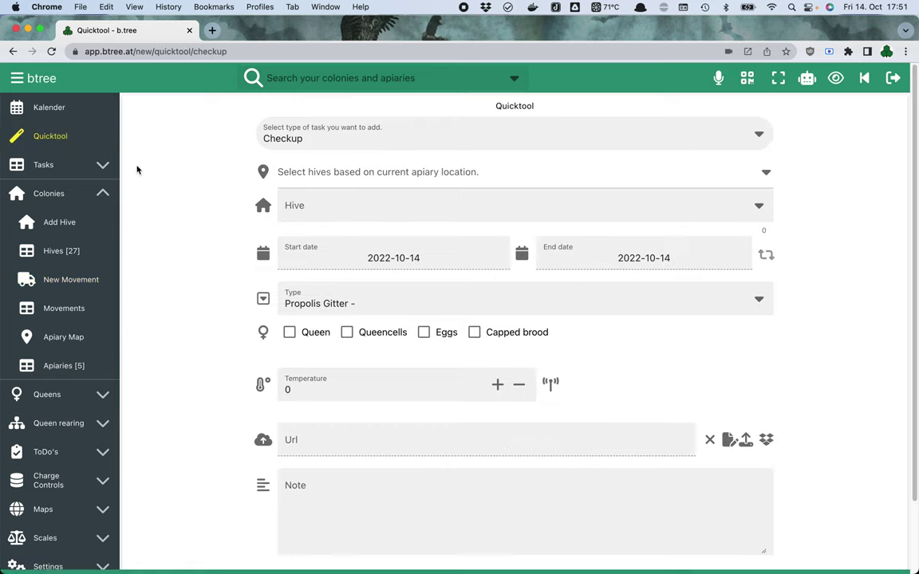
left_click(335, 132)
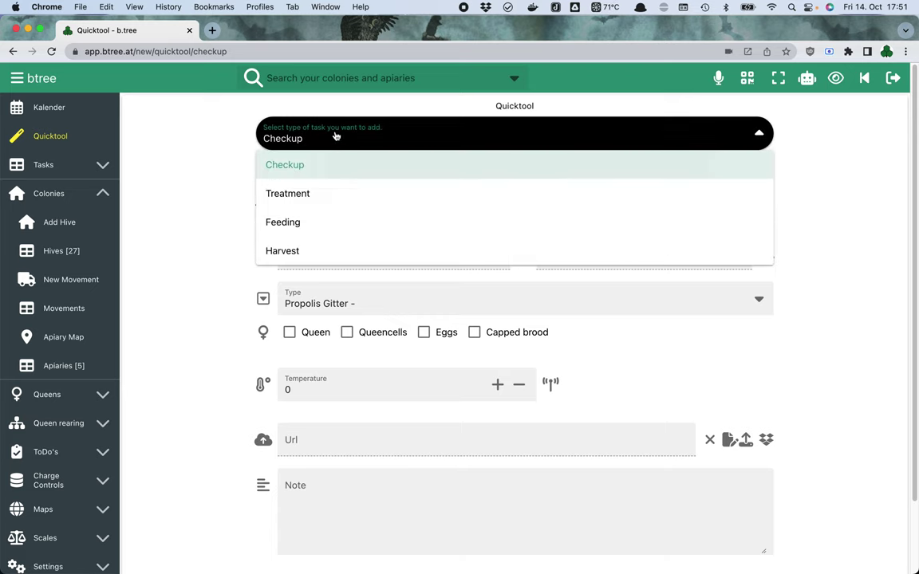
left_click(302, 227)
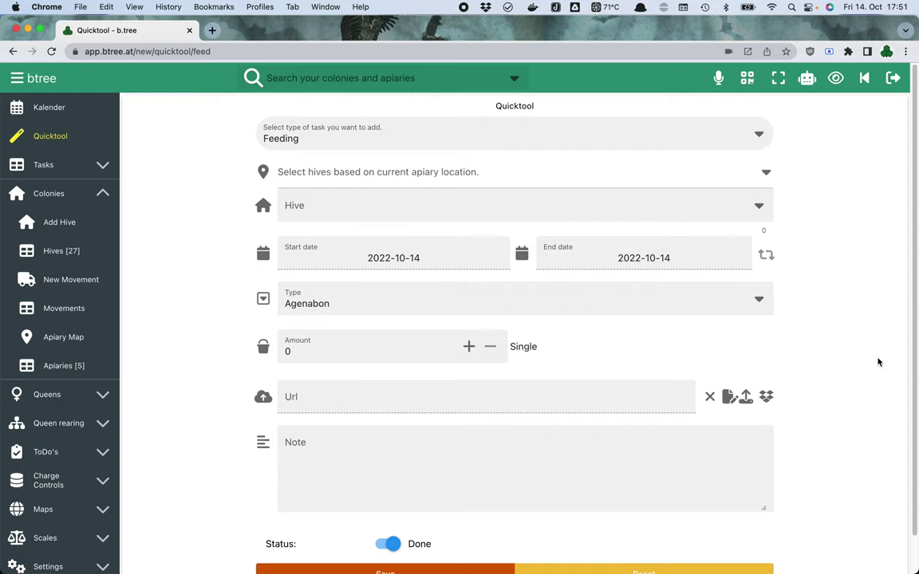
scroll(820, 363, "down", 2)
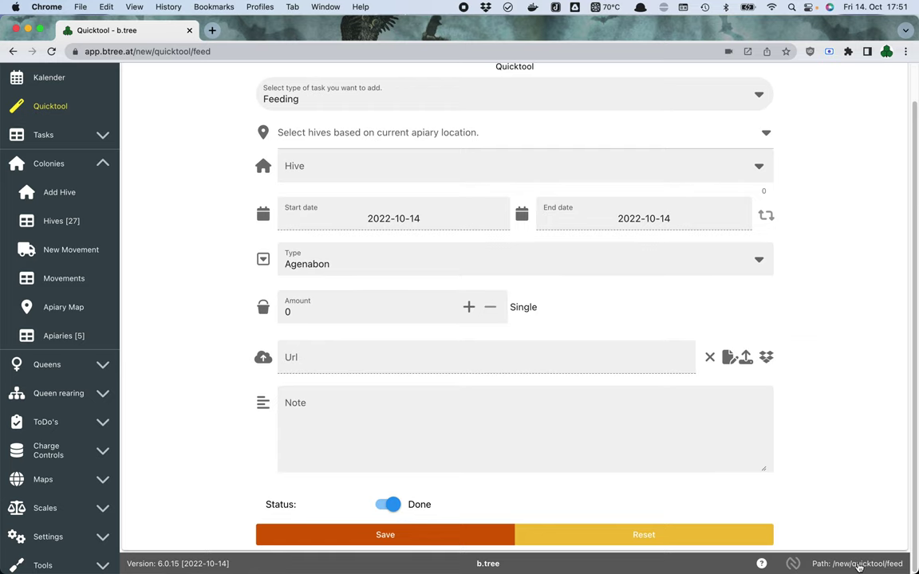
View and select the Quicktool feeding page's QR link, close the dialog, and open the colony/apiary search
left_click(859, 565)
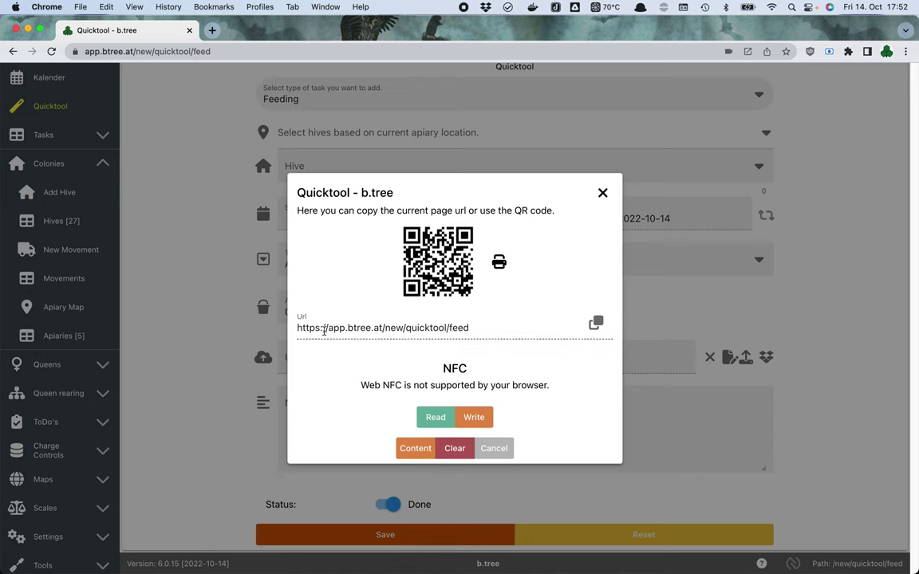
left_click_drag(469, 328, 343, 330)
left_click(365, 330)
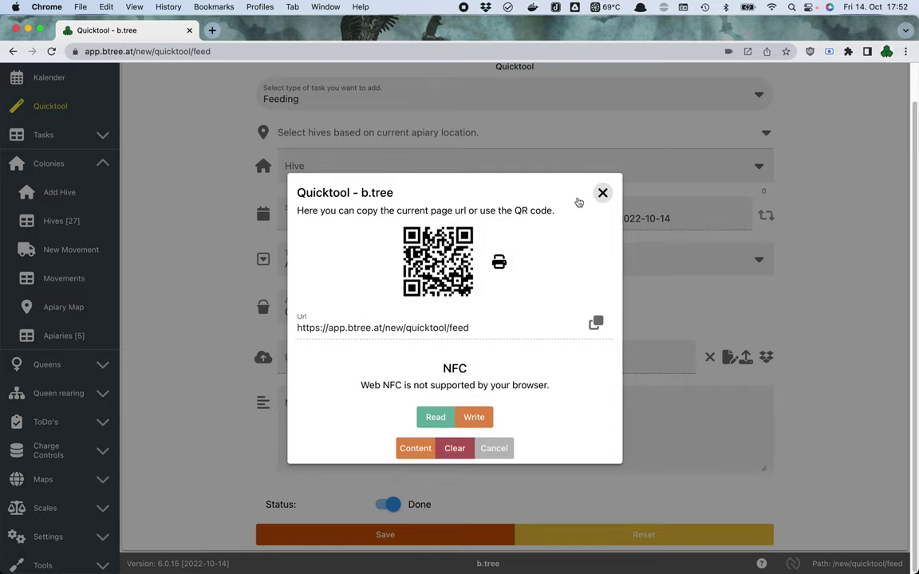
left_click(603, 192)
left_click(308, 77)
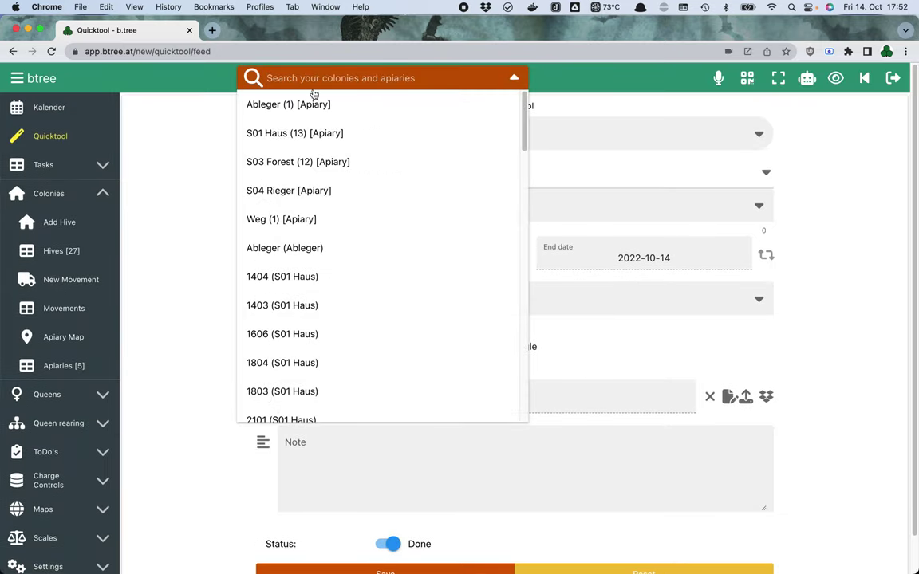
Open the S01 Haus apiary page, scroll its hive list, and view then close its page QR code
left_click(317, 130)
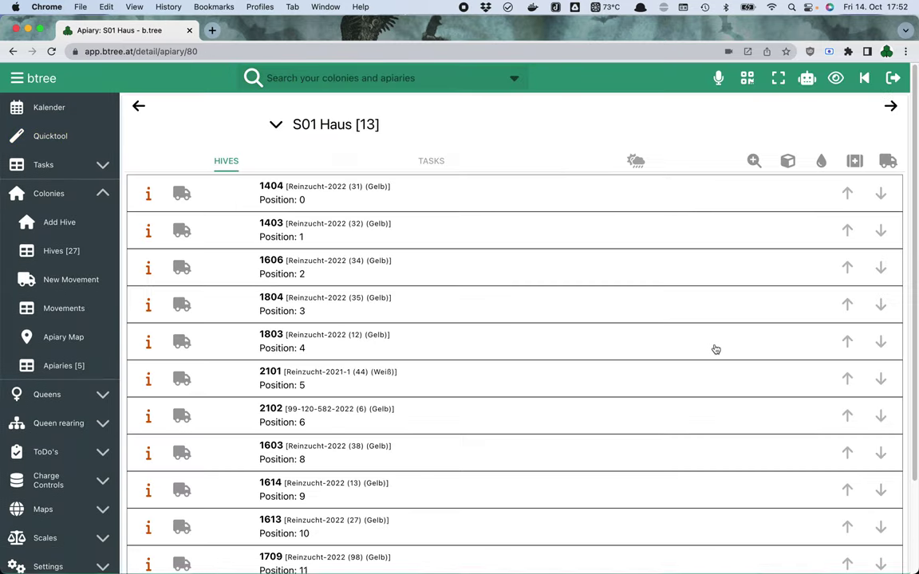
scroll(645, 315, "down", 3)
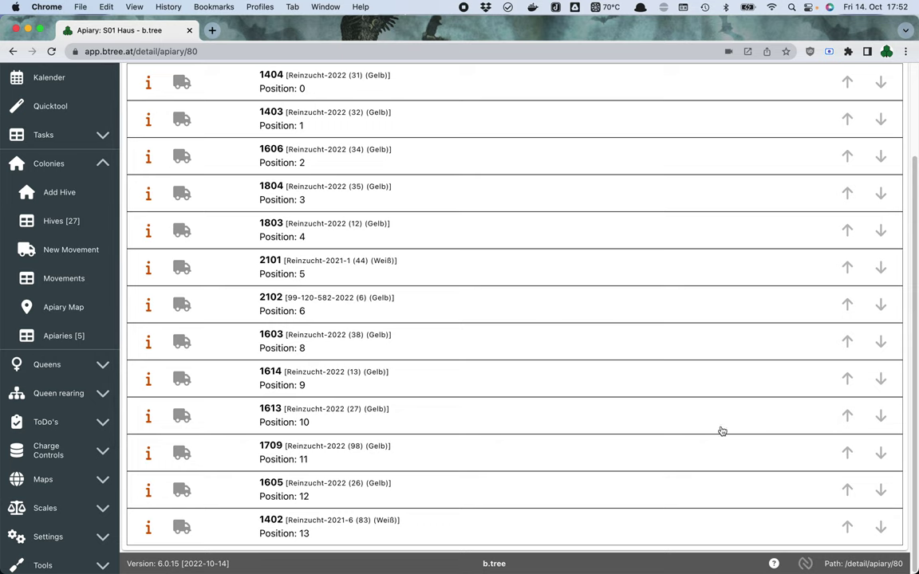
left_click(842, 566)
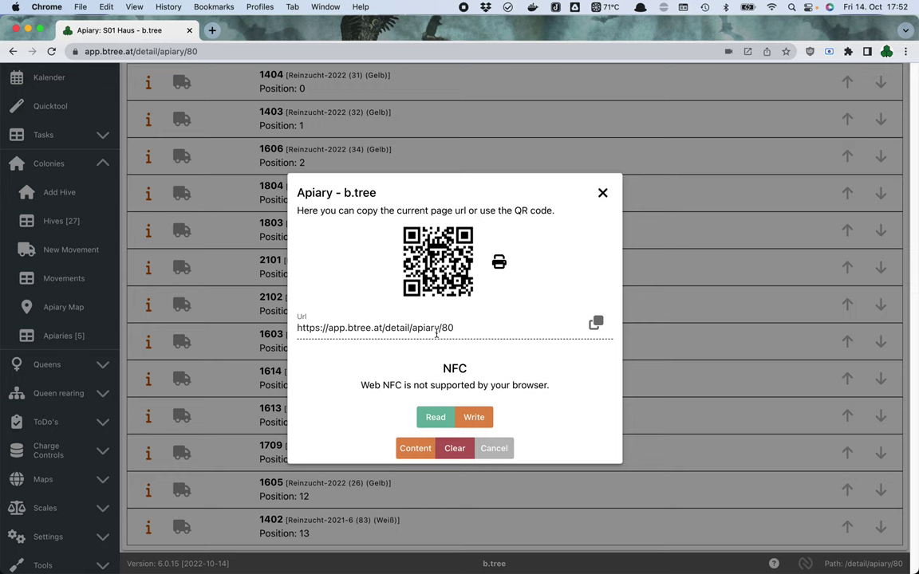
left_click(602, 193)
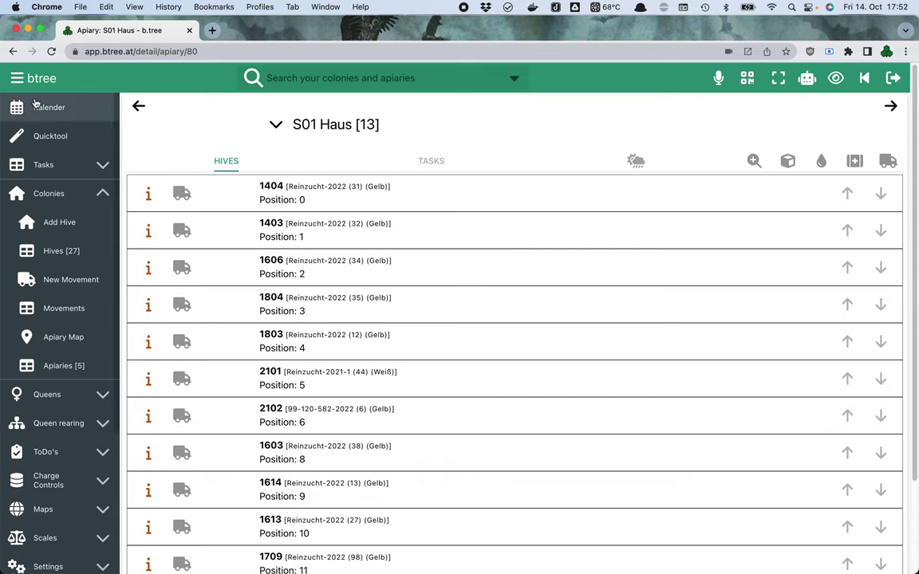
Open the Kalender to show the October 2022 calendar
left_click(83, 114)
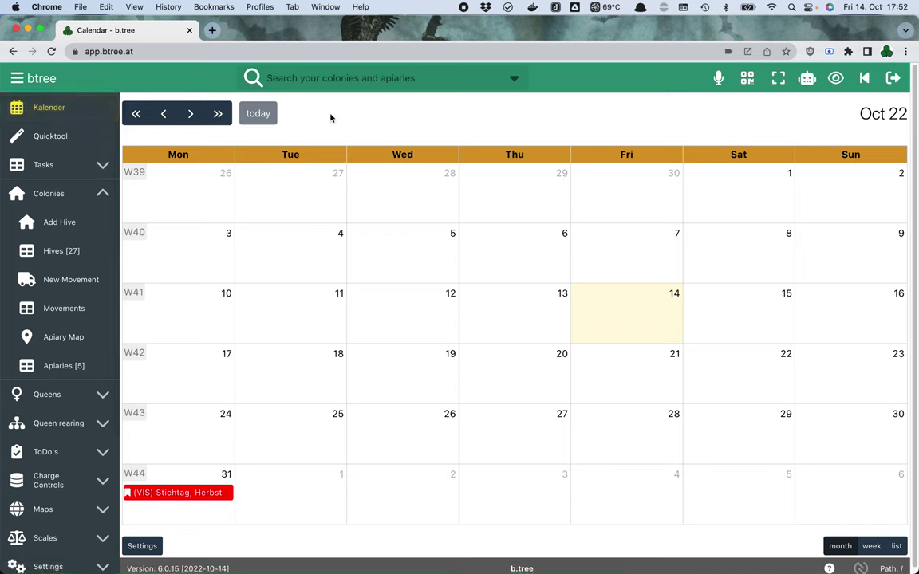